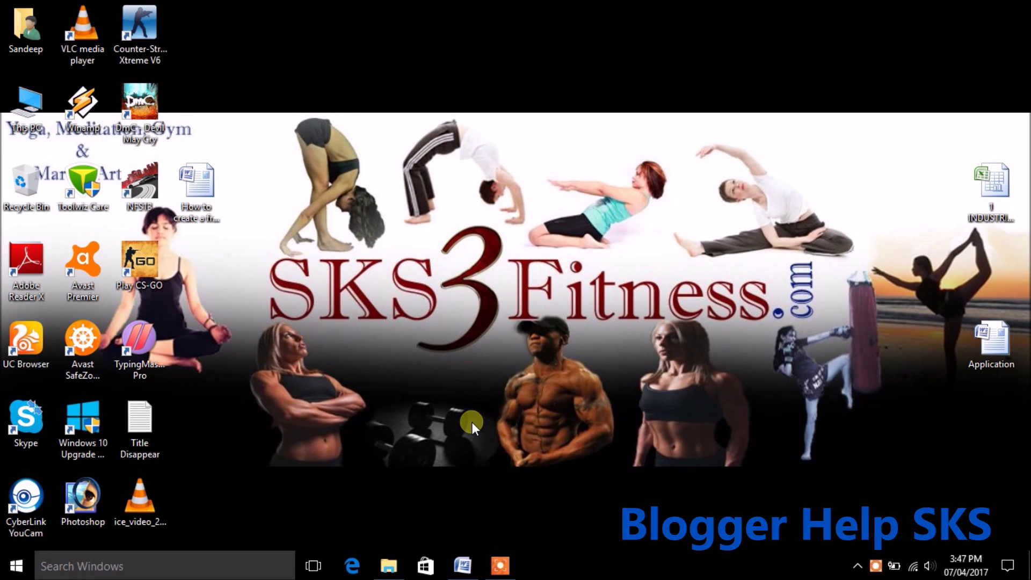
# - Refresh the Windows desktop and launch Microsoft Edge from the taskbar
pyautogui.rightClick(431, 403)
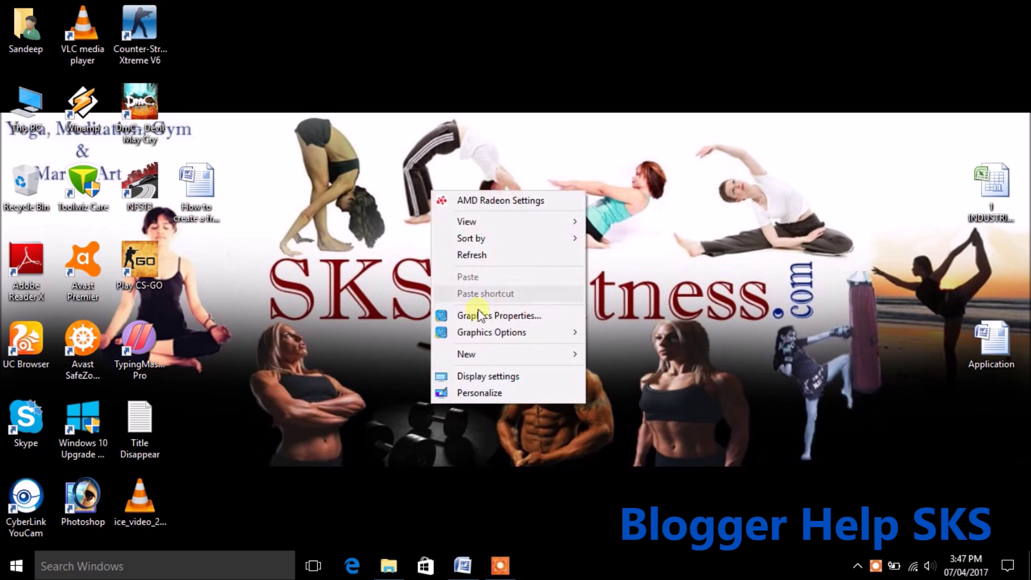
pyautogui.click(478, 250)
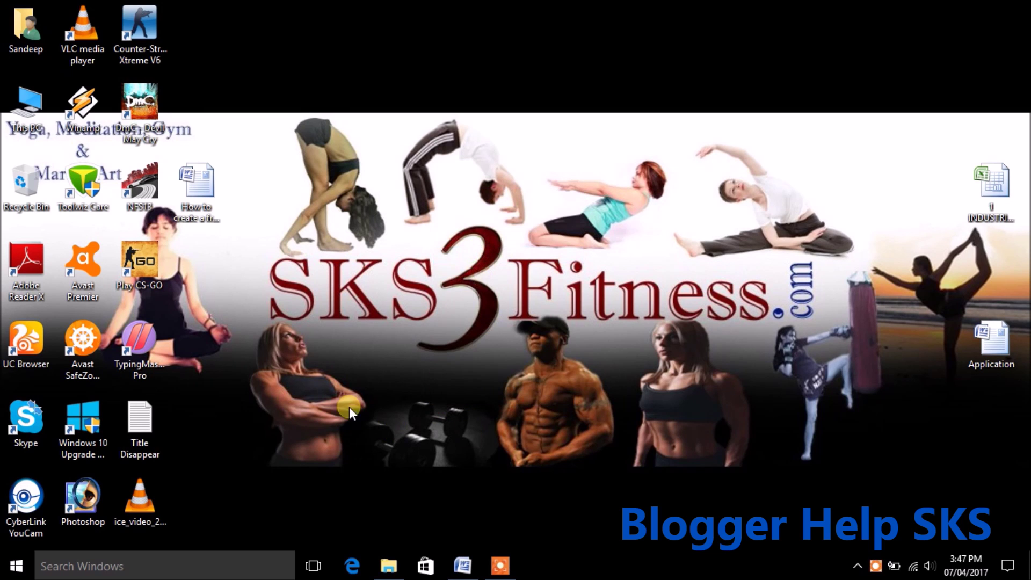
pyautogui.click(352, 566)
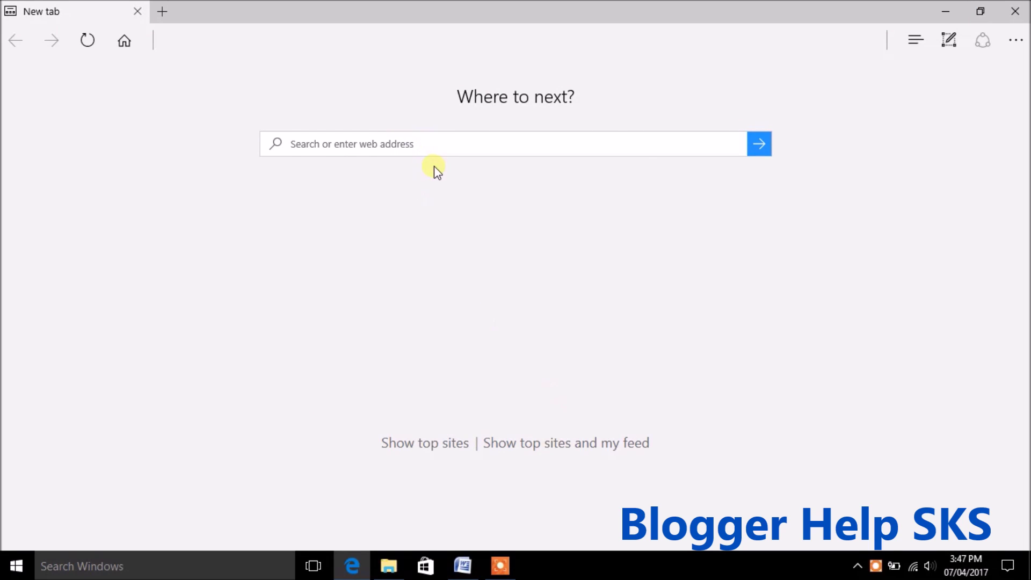
# - Search Google for 'blogger', go to the Blogger.com result, and dismiss the Chrome promotion
pyautogui.write('blogge')
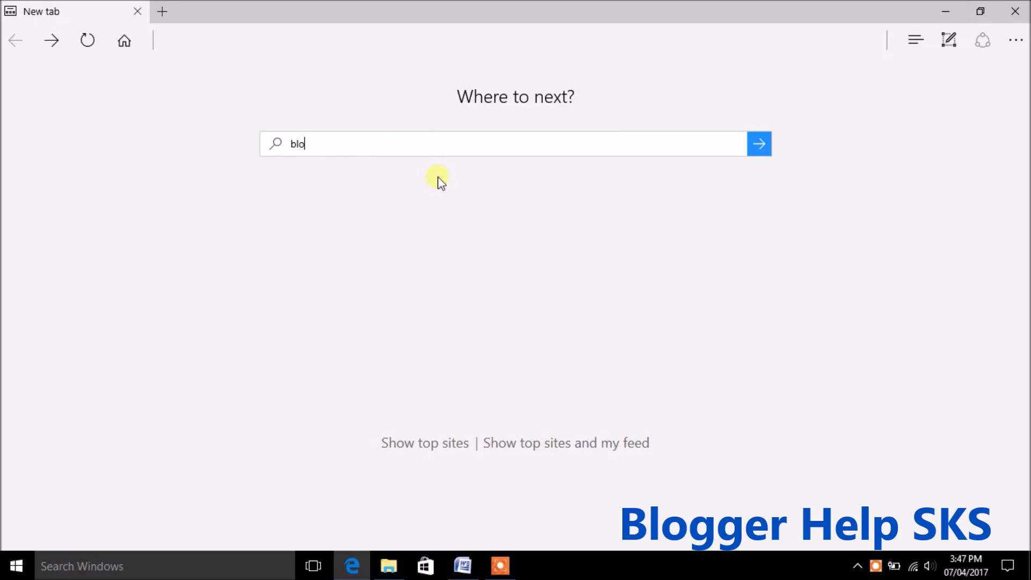
pyautogui.write('blogger')
pyautogui.press('Return')
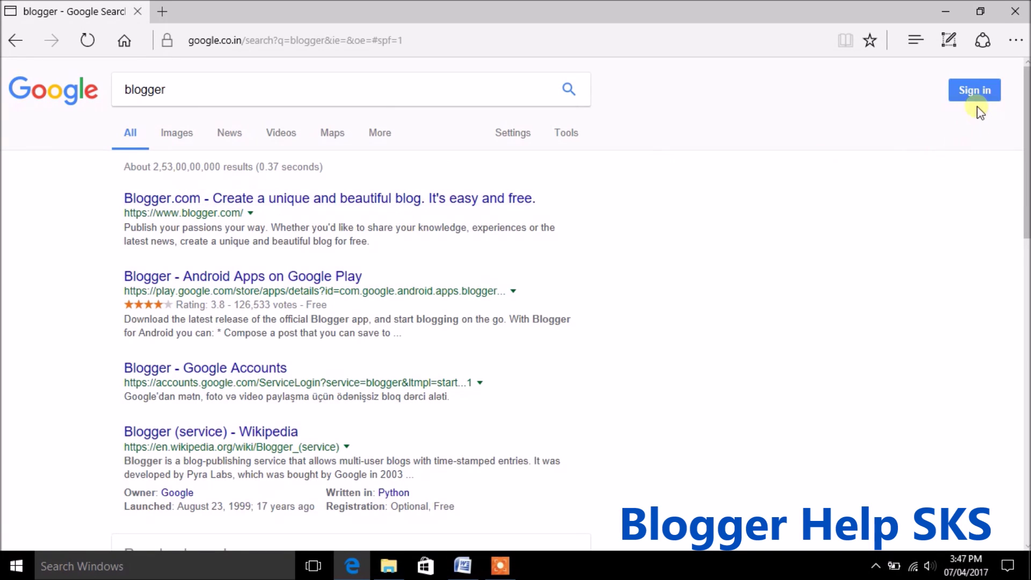
pyautogui.click(380, 201)
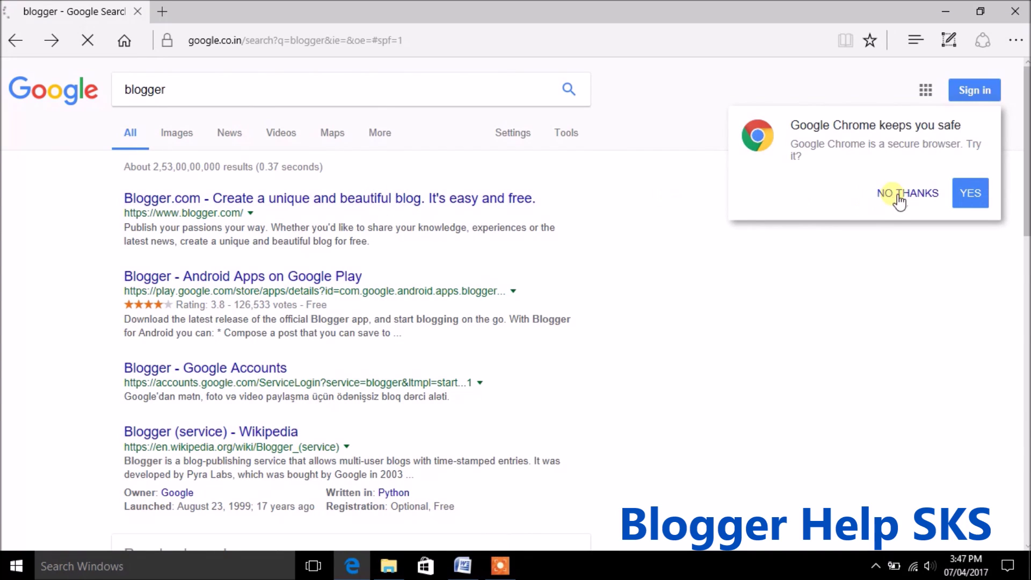
pyautogui.click(892, 195)
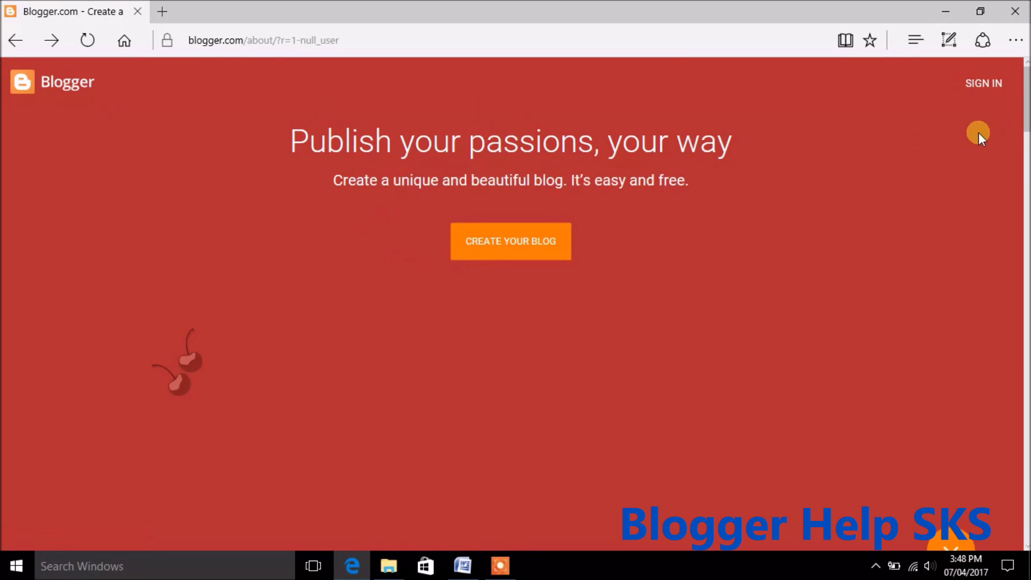
# - Go to the Google sign-in page from the Blogger homepage's SIGN IN link
pyautogui.click(994, 84)
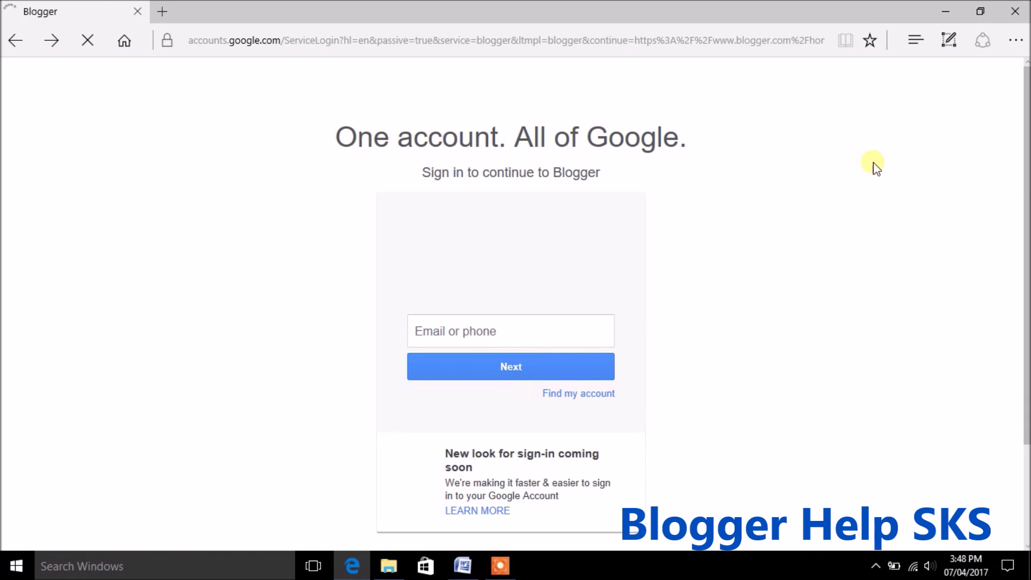
# - Sign in to Google Accounts with the blog account's email and password
pyautogui.click(517, 326)
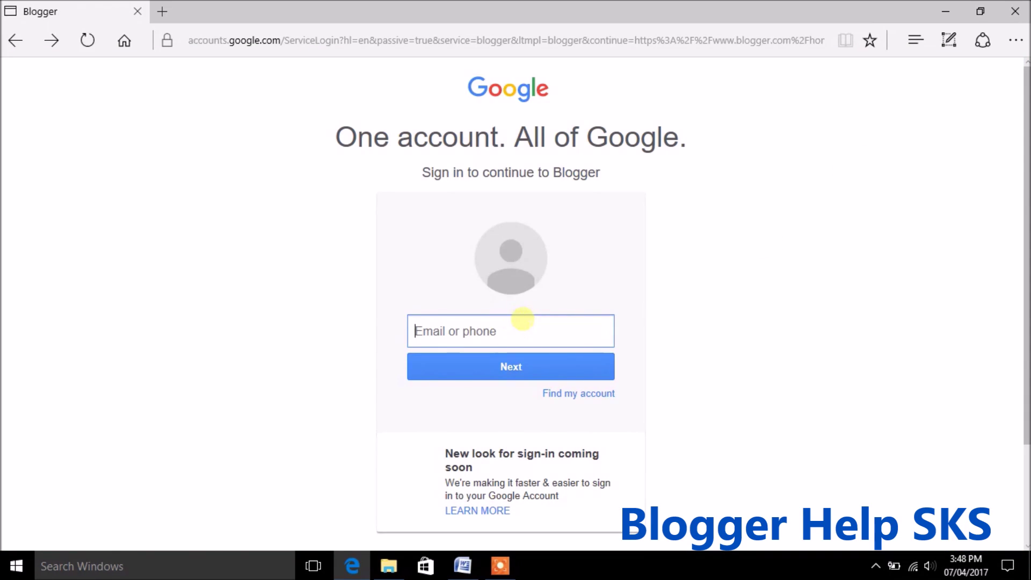
pyautogui.write('blogger')
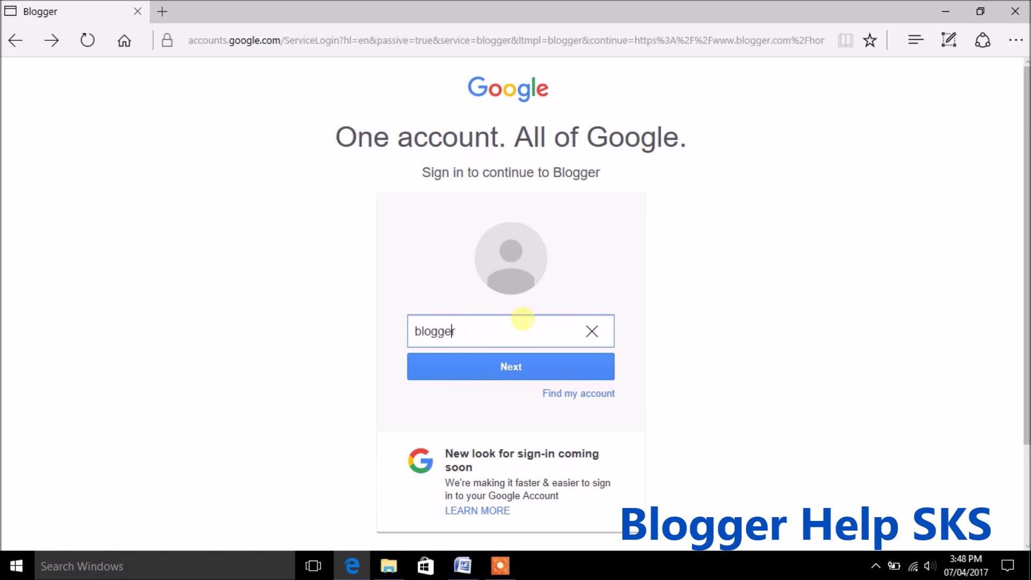
pyautogui.write('helpsks')
pyautogui.press('Return')
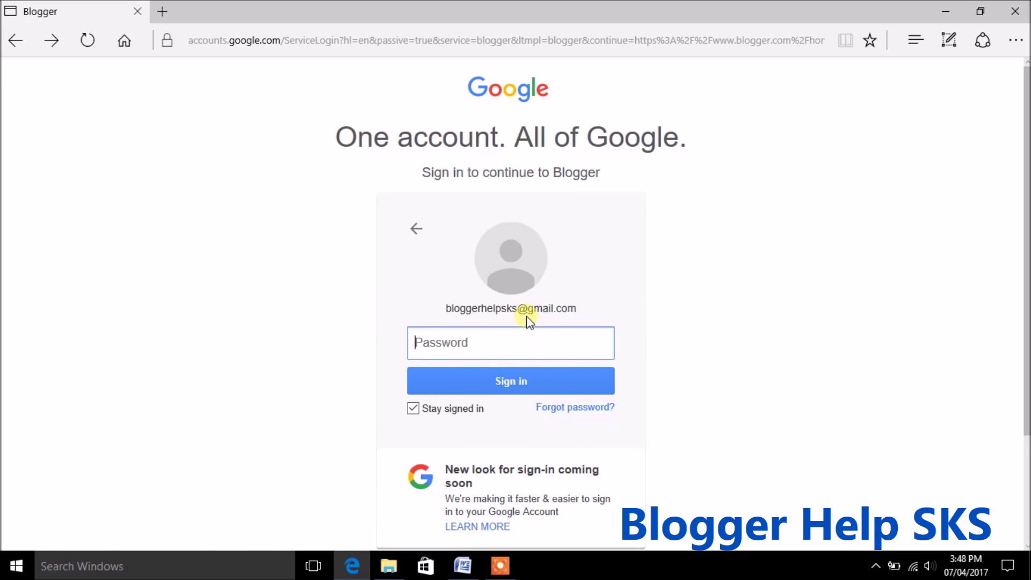
pyautogui.write('****')
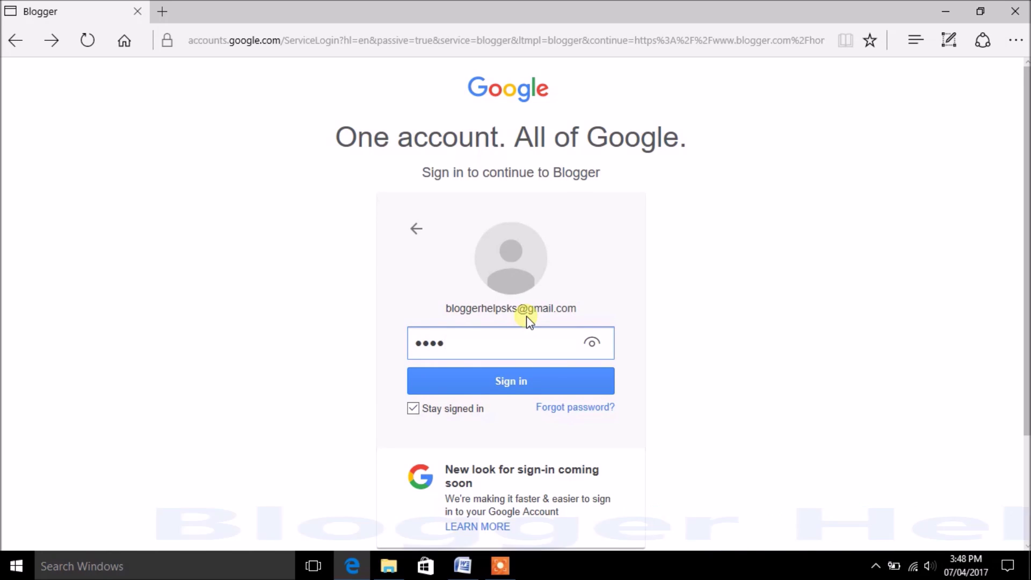
pyautogui.write('******')
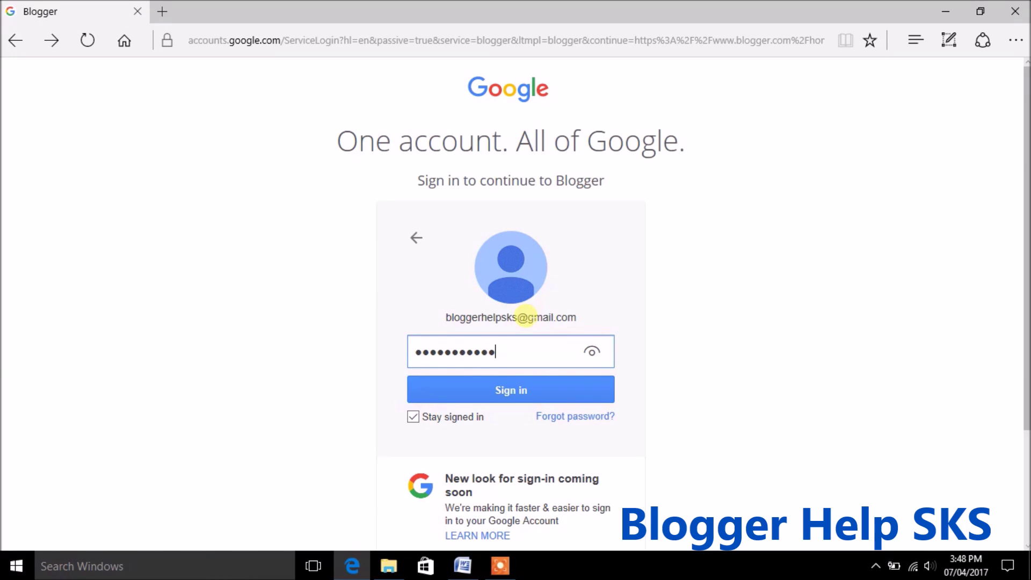
pyautogui.write('****')
pyautogui.click(520, 391)
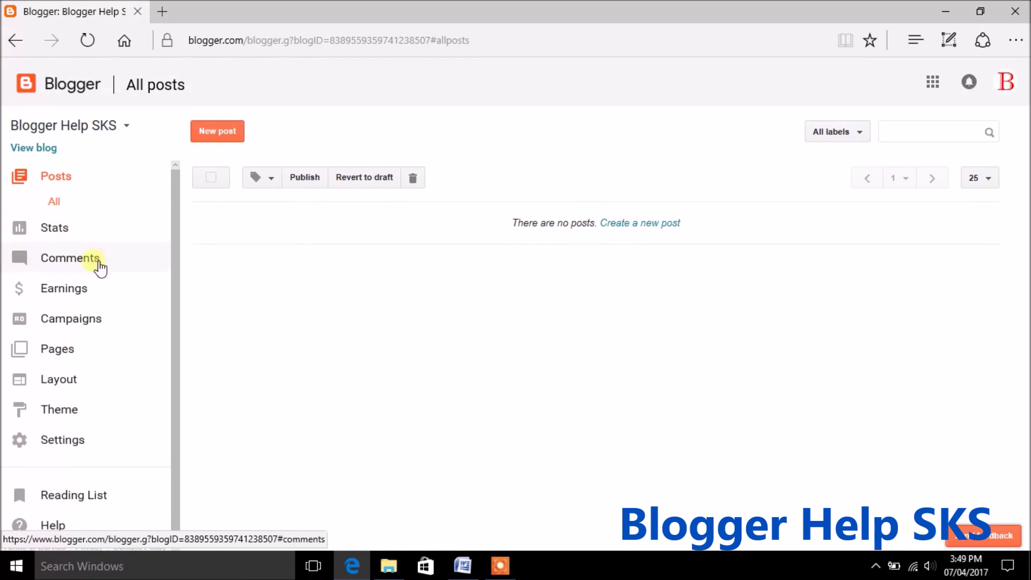
# - Create a new, empty post on the Blogger Help SKS blog
pyautogui.click(624, 226)
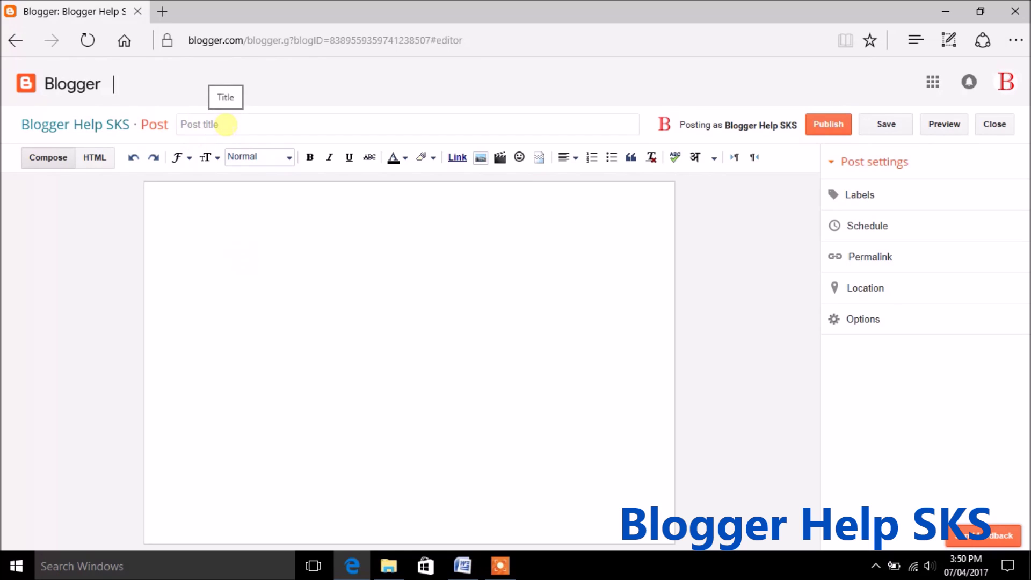
# - Title the post 'How to write and Published Articles in Website'
pyautogui.click(226, 124)
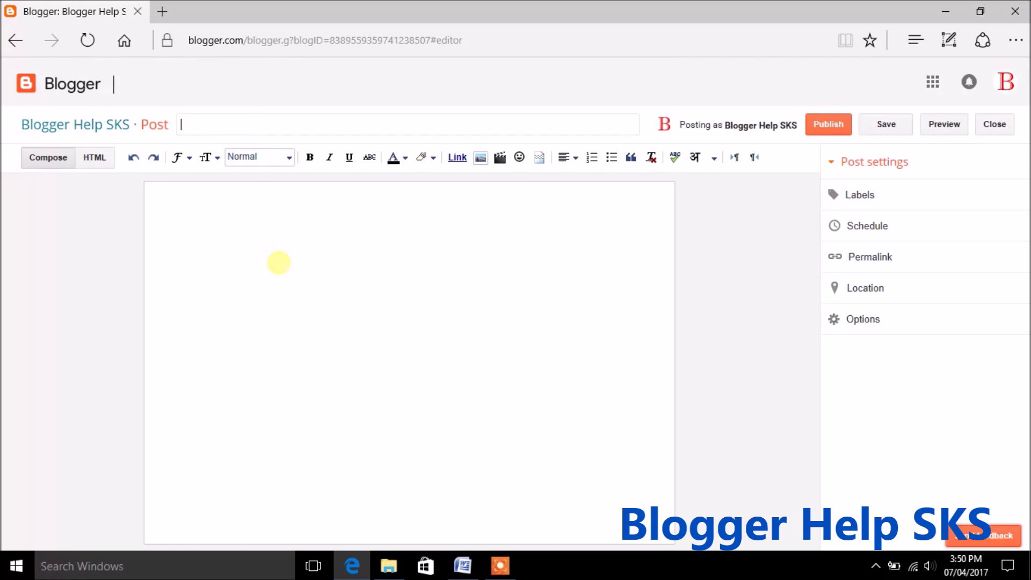
pyautogui.write('How to write and ')
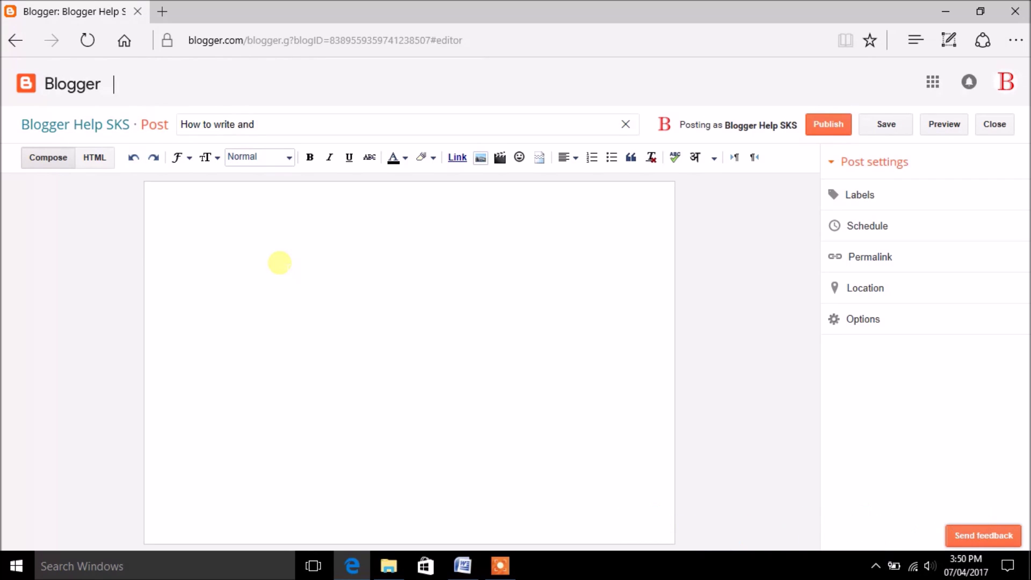
pyautogui.write('Pub')
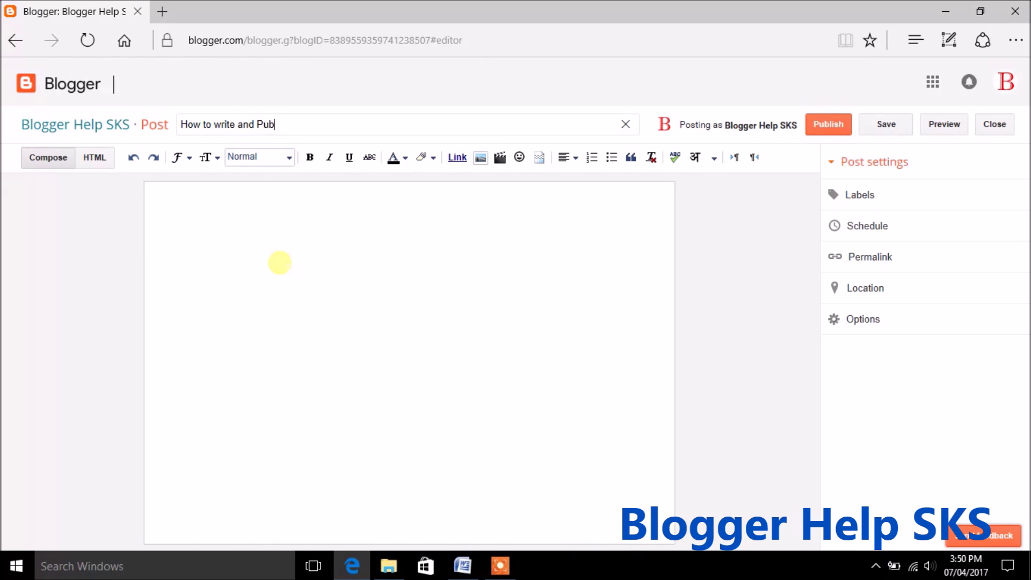
pyautogui.write('lished Articles in Website')
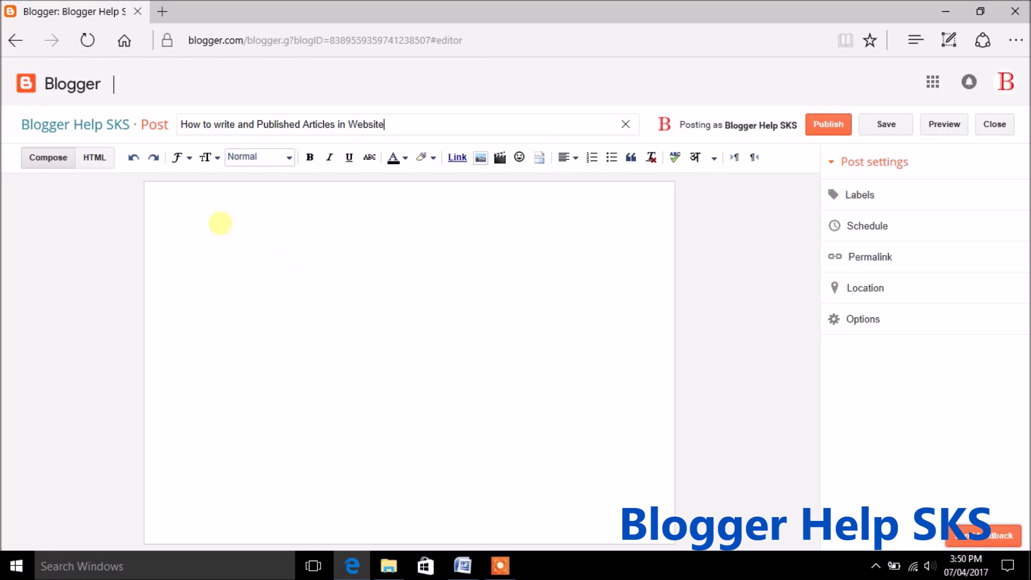
pyautogui.click(206, 217)
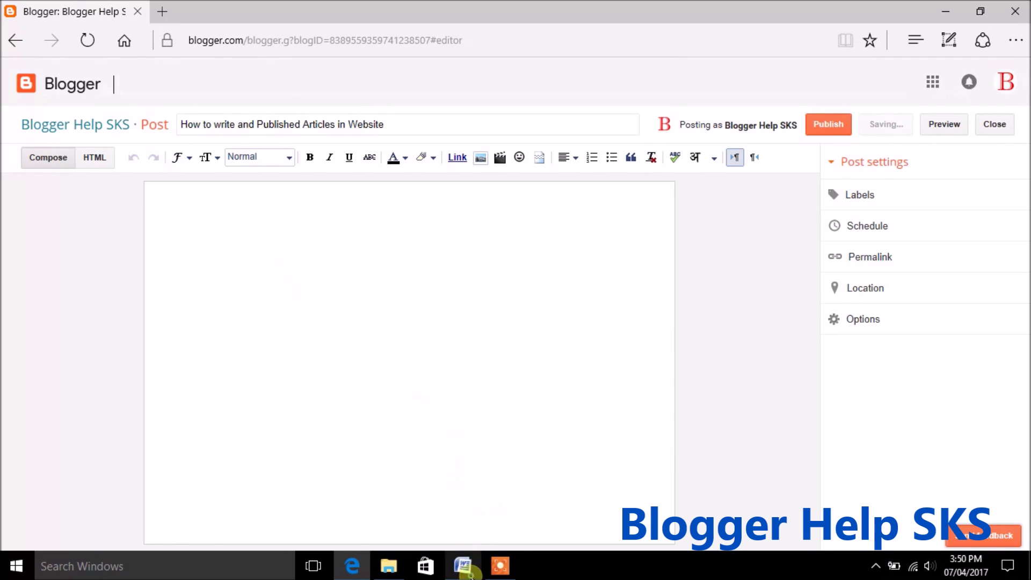
# - Select the whole article text in the Word document, then minimize Word
pyautogui.click(465, 569)
pyautogui.hotkey('ctrl', 'a')
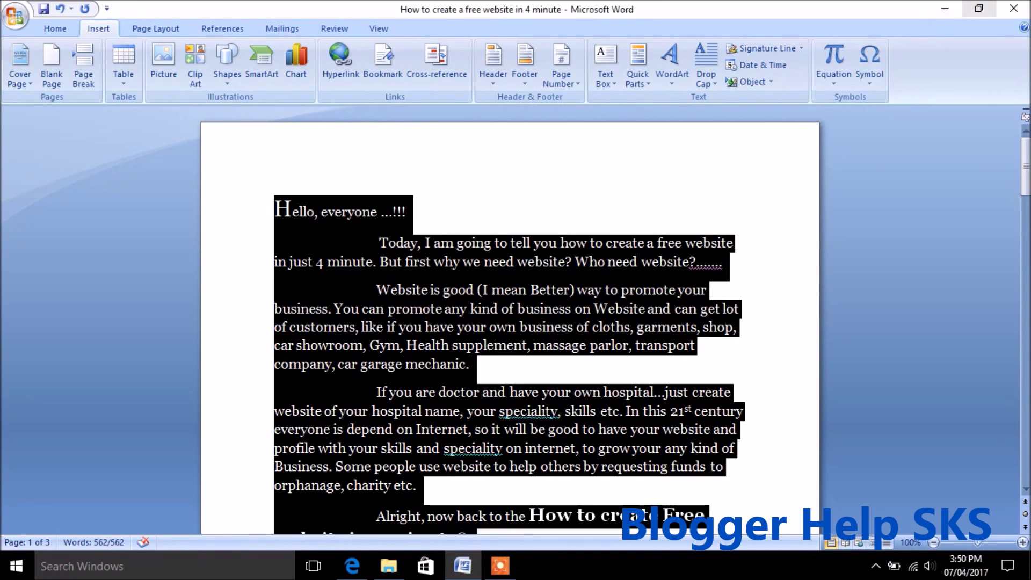
pyautogui.click(945, 8)
# - Paste the Word article into the post body and publish the post
pyautogui.click(378, 310)
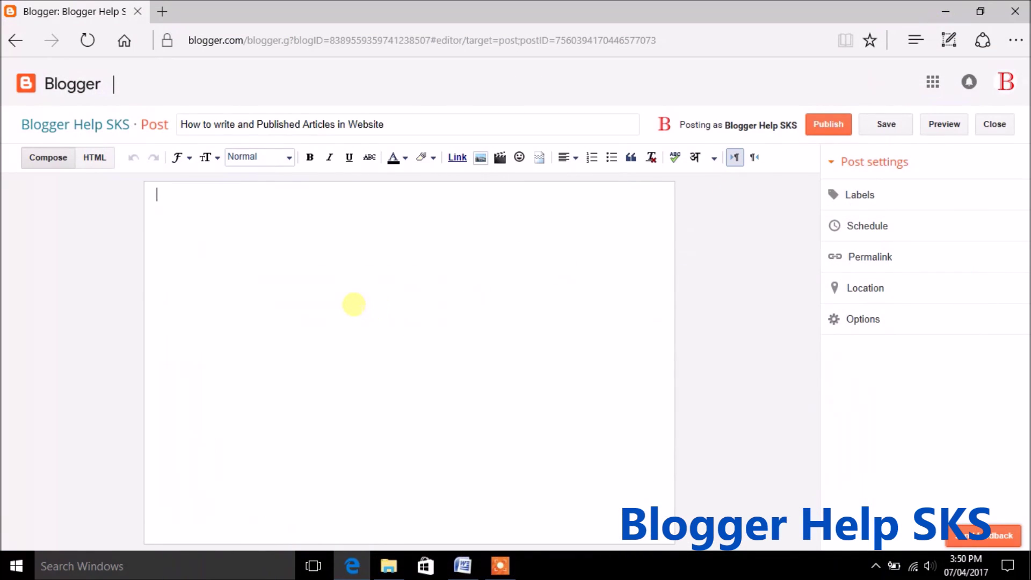
pyautogui.hotkey('ctrl', 'v')
pyautogui.scroll(15, 392, 311)
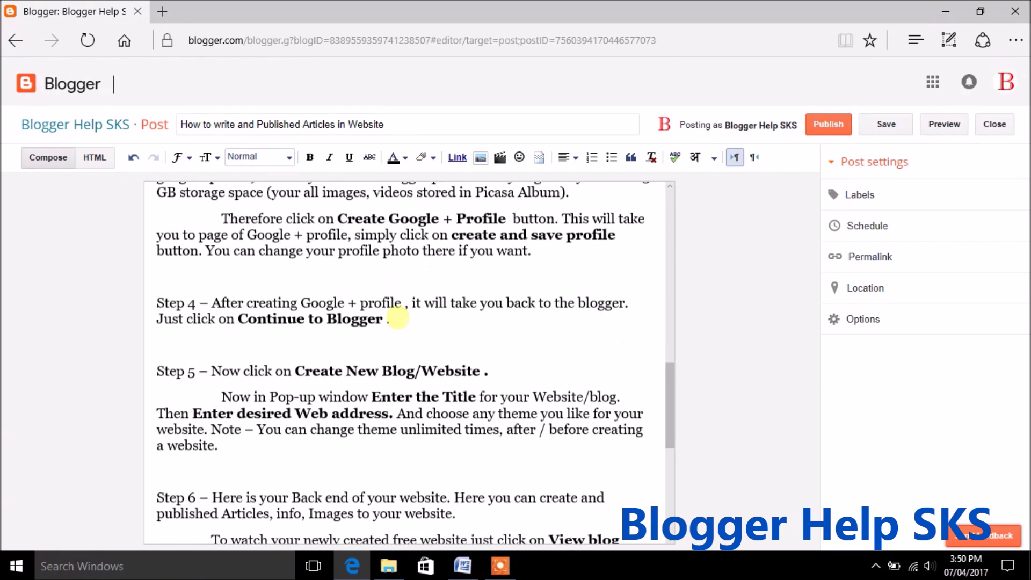
pyautogui.scroll(5, 395, 318)
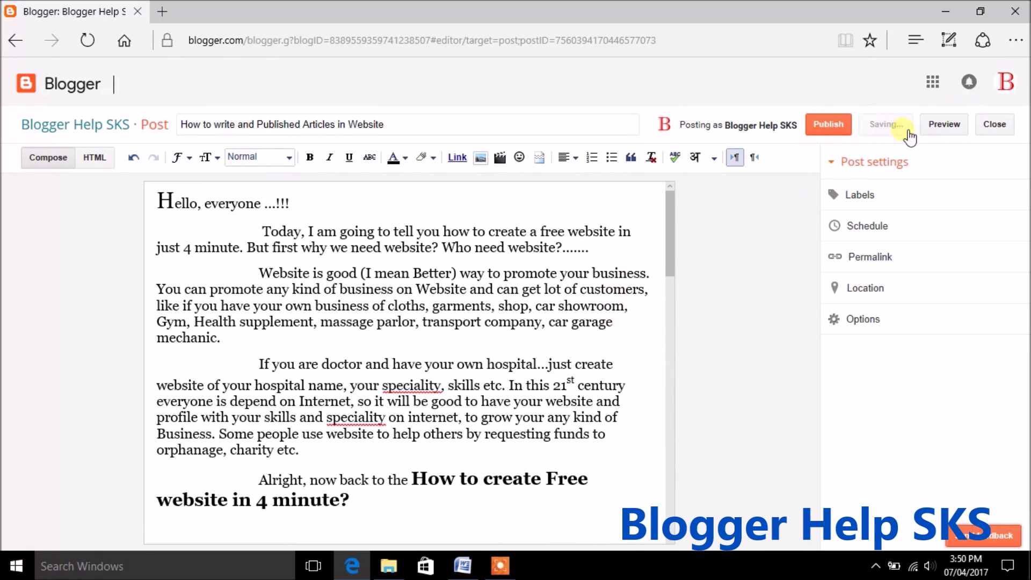
pyautogui.click(829, 124)
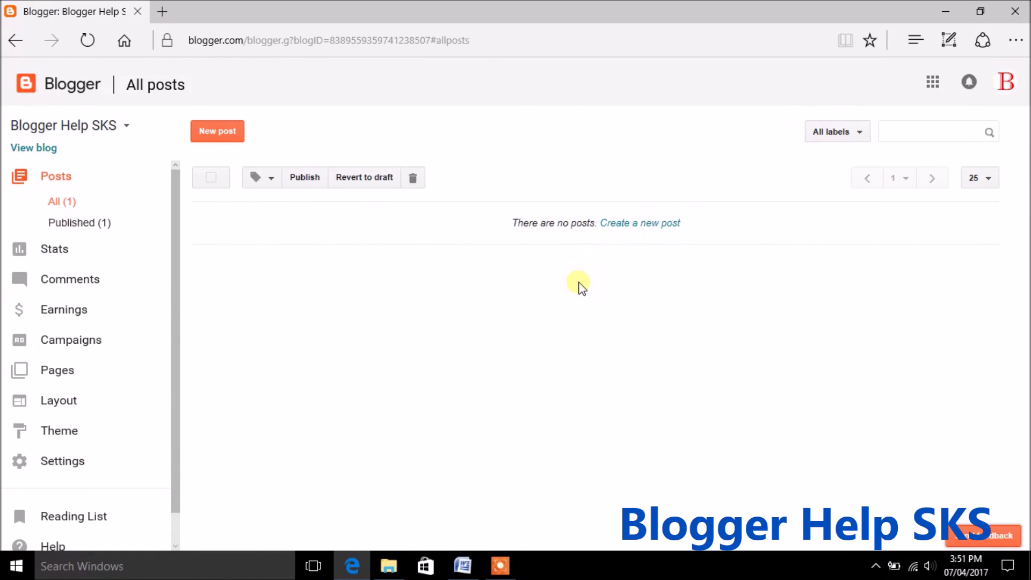
# - Show the Published (1) posts list and cancel the Share on Google+ dialog
pyautogui.click(108, 223)
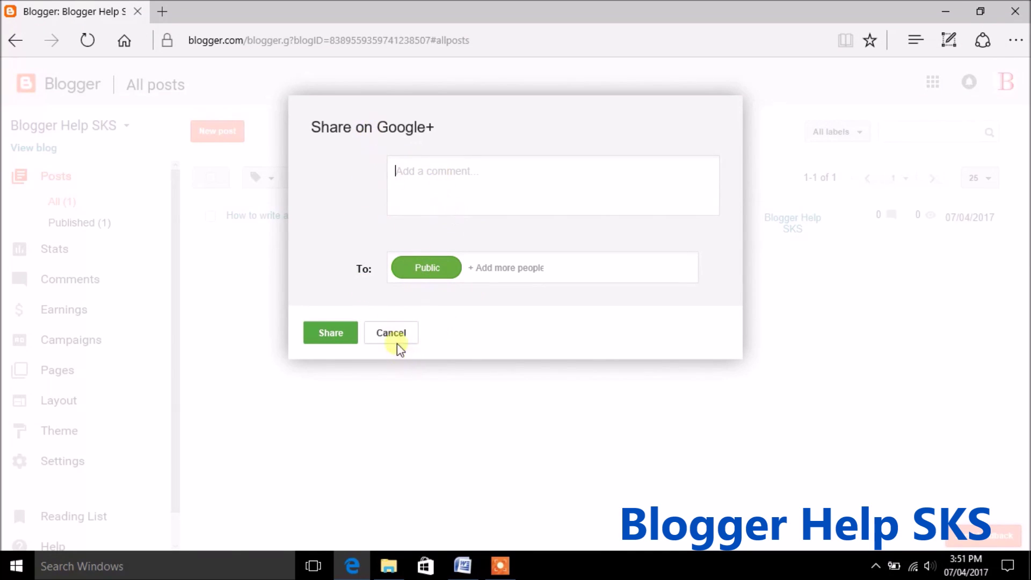
pyautogui.click(398, 338)
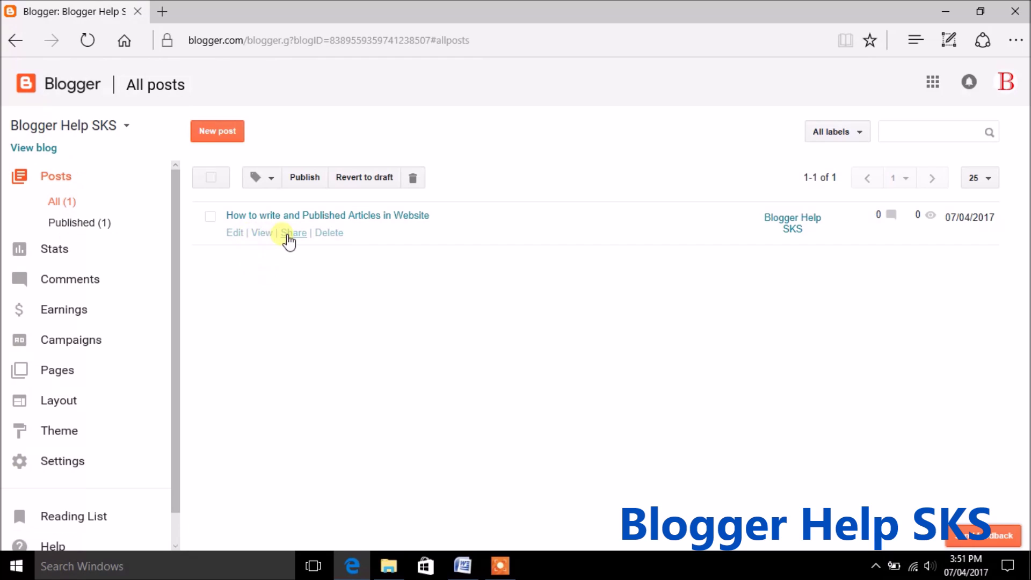
# - View the live Blogger Help SKS site in a new tab and scroll through the featured post
pyautogui.click(42, 153)
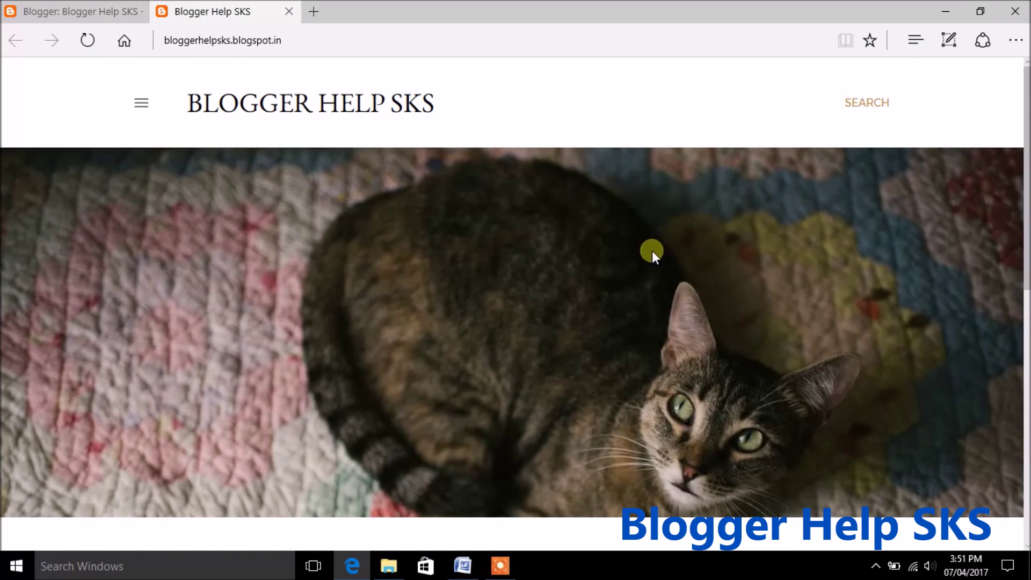
pyautogui.scroll(-7, 532, 272)
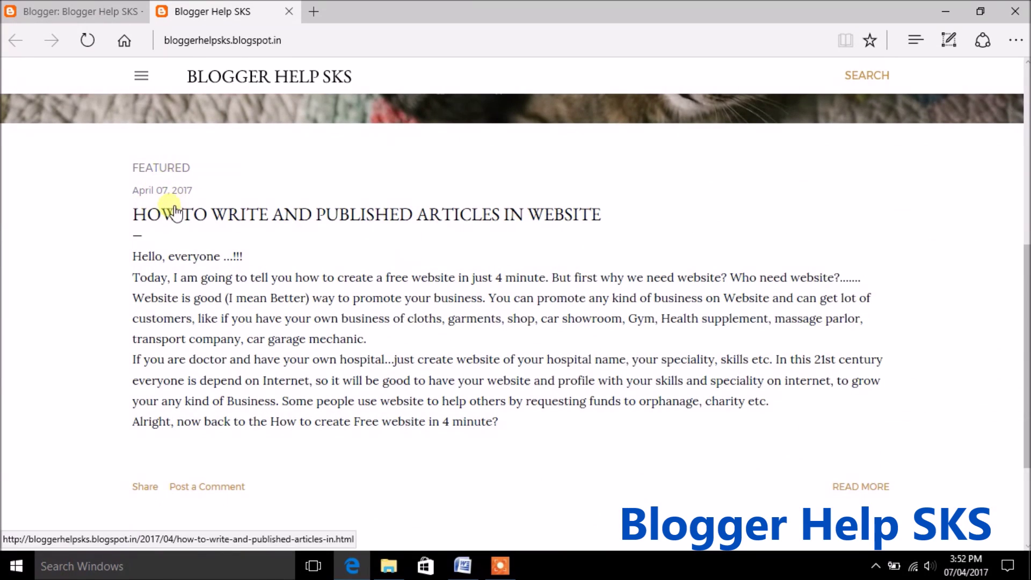
pyautogui.scroll(-2, 236, 332)
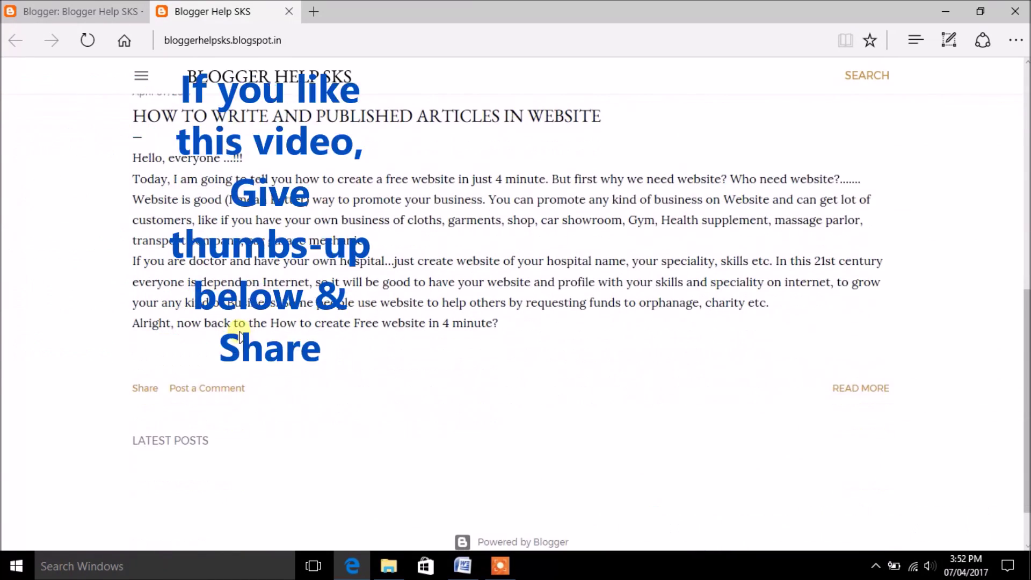
pyautogui.scroll(4, 453, 386)
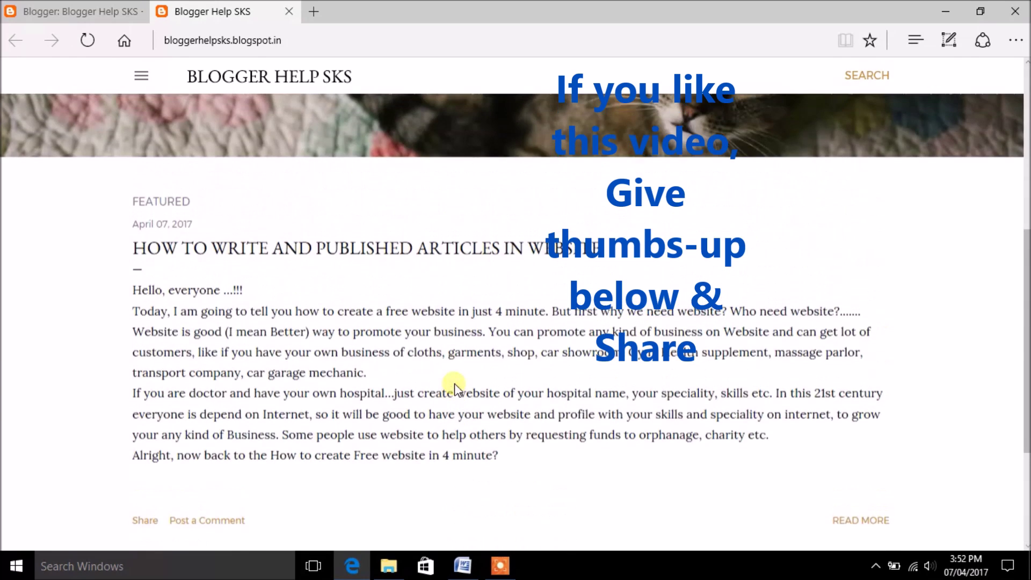
pyautogui.scroll(5, 457, 387)
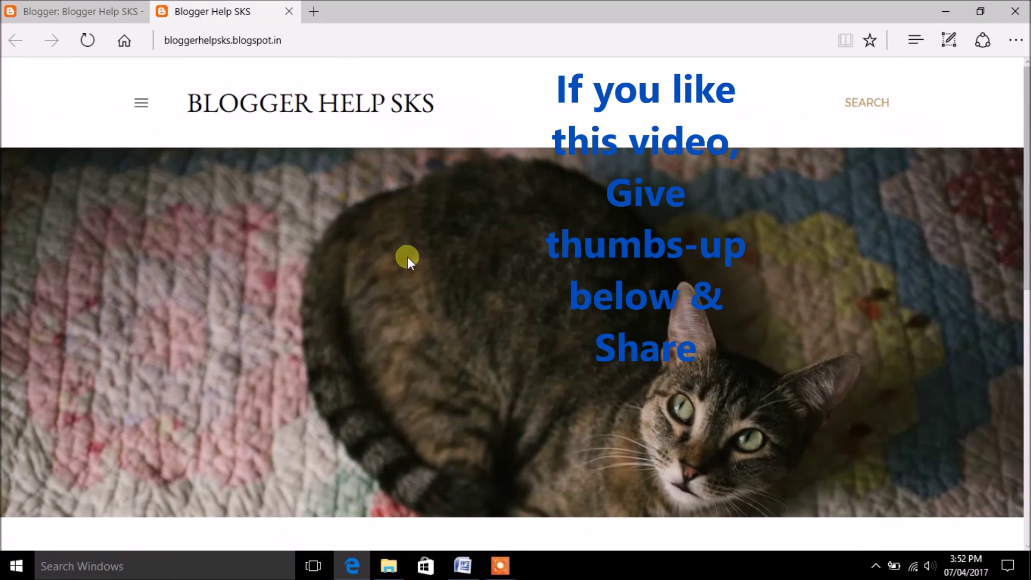